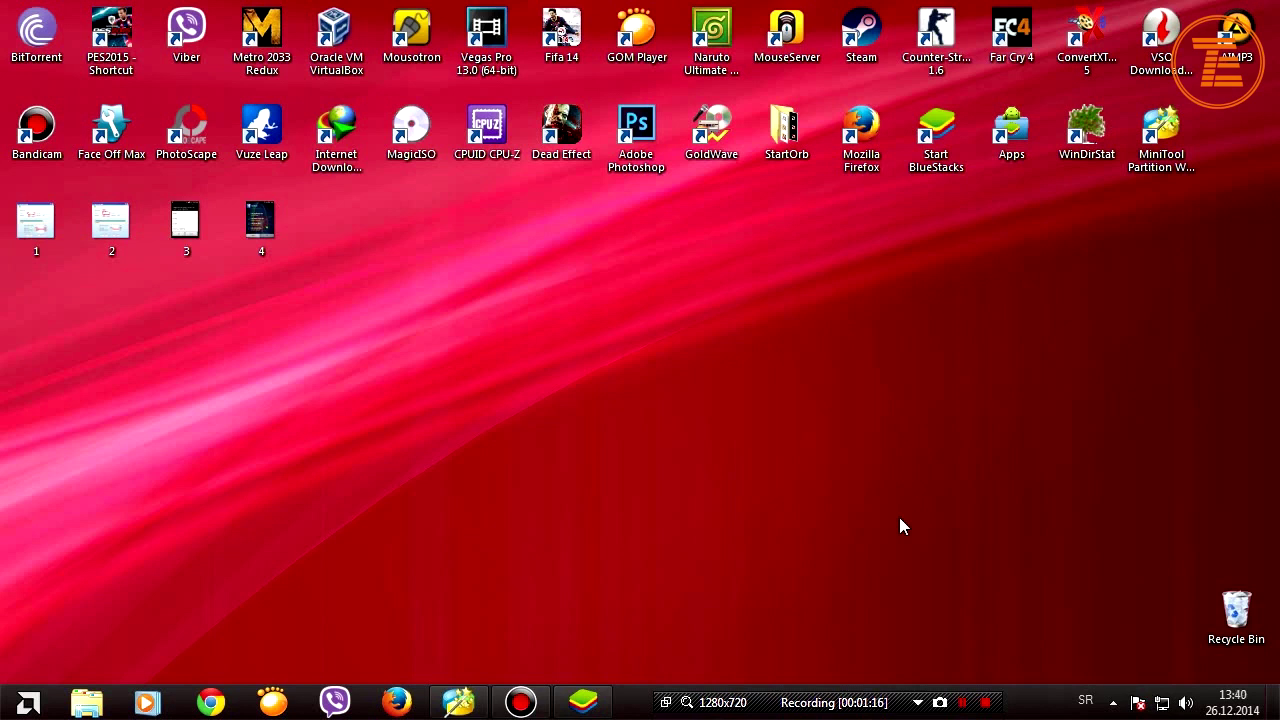
Switch to MiniTool Partition Wizard and select the E:ADATA HV620 partition on Disk 2 in the disk map.
left_click(459, 702)
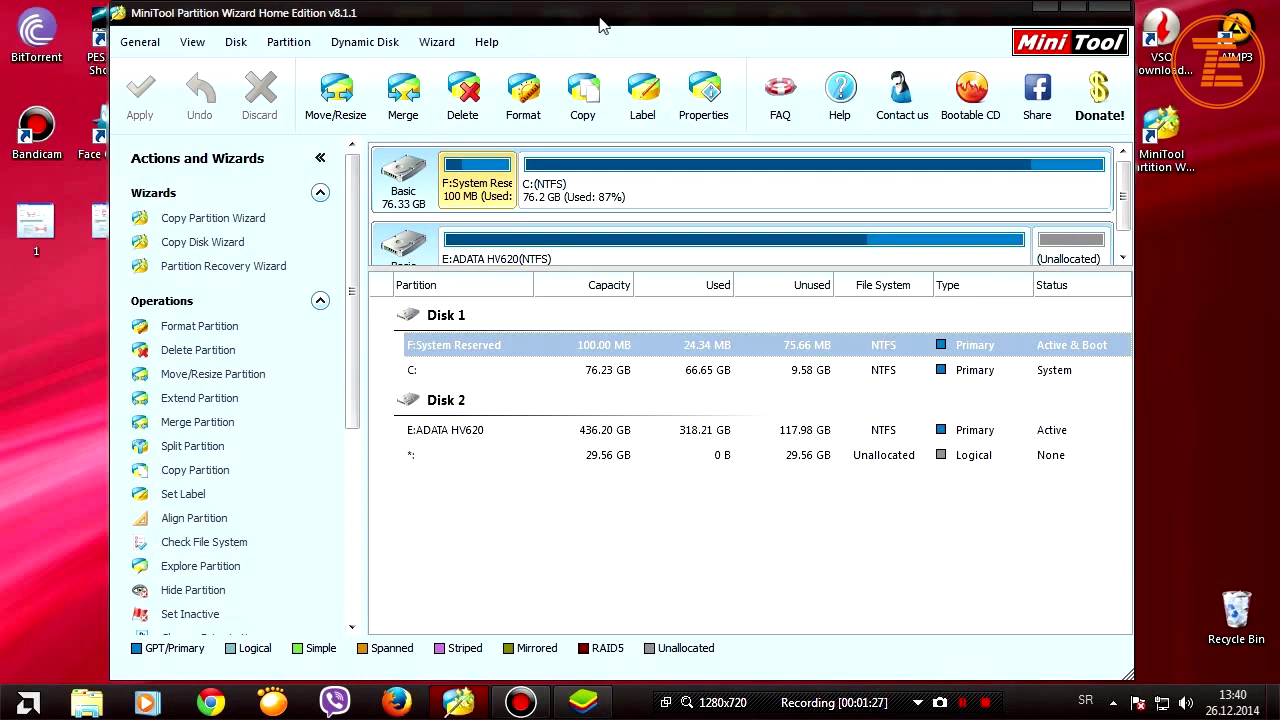
left_click_drag(598, 23, 623, 34)
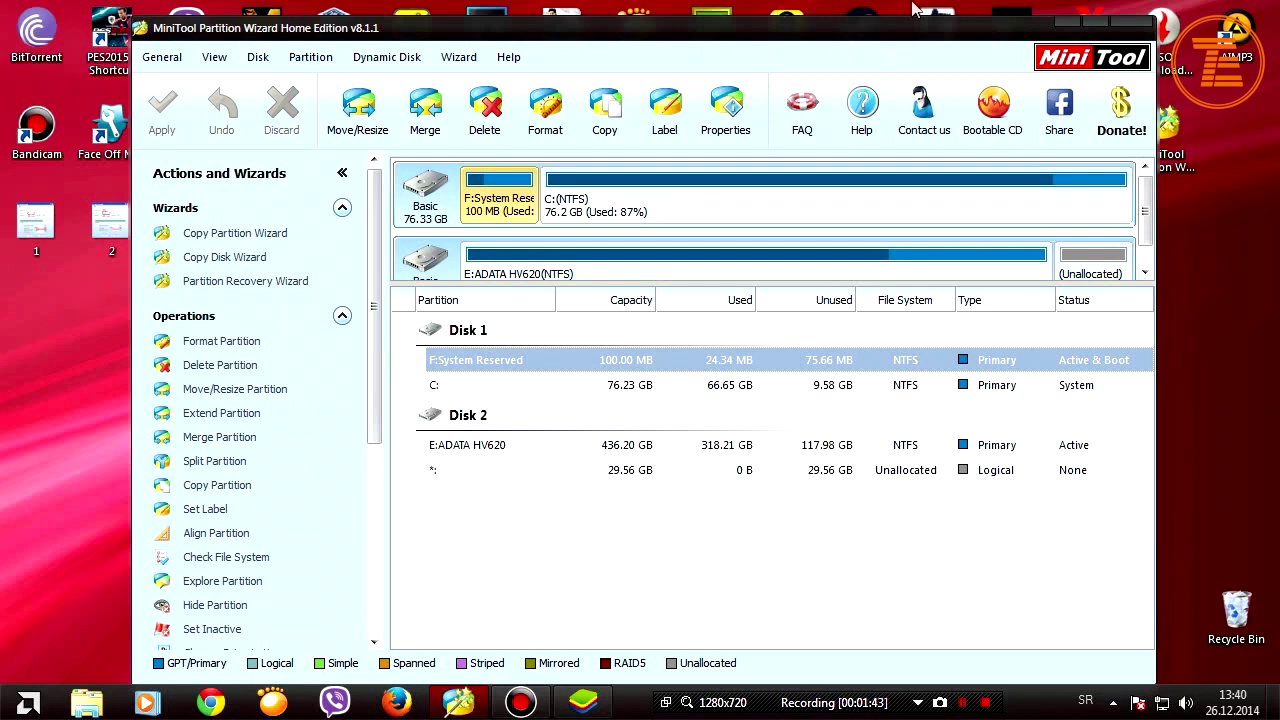
mouse_move(1150, 213)
left_mouse_down()
mouse_move(1149, 238)
mouse_move(1148, 211)
left_mouse_up()
left_click(468, 260)
left_click(477, 220)
left_click(557, 215)
left_click(478, 264)
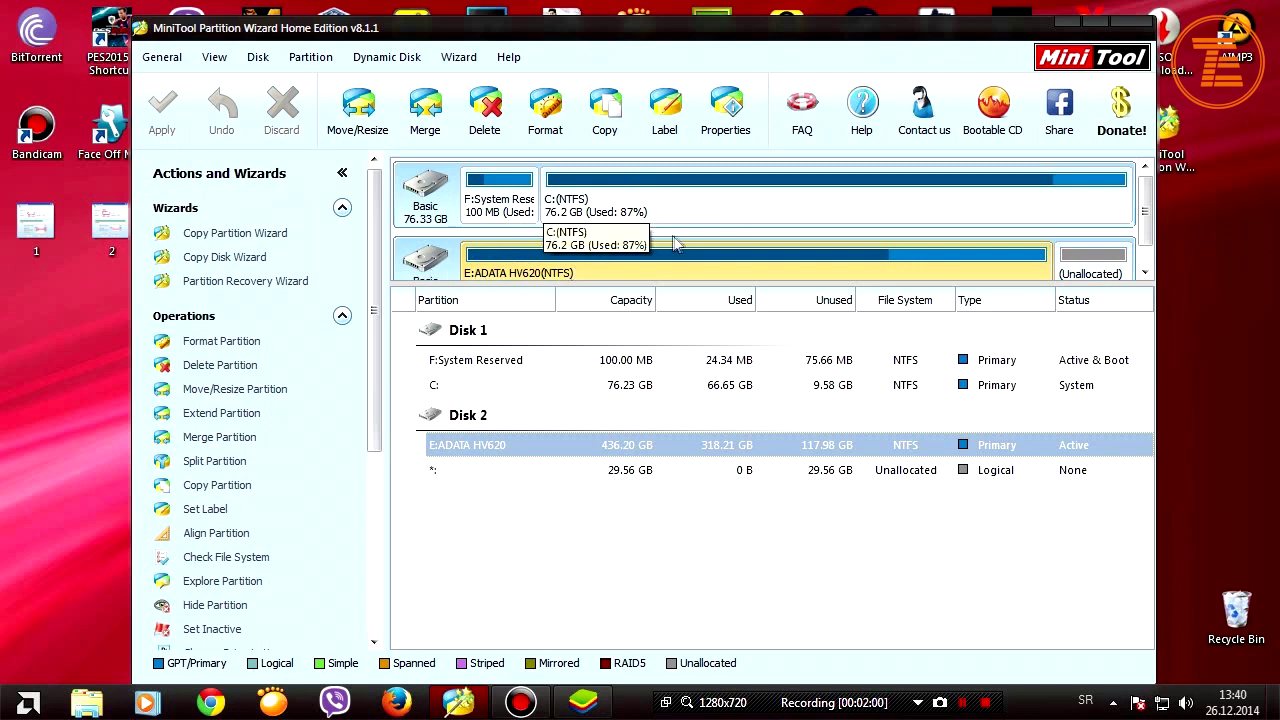
left_click(1147, 248)
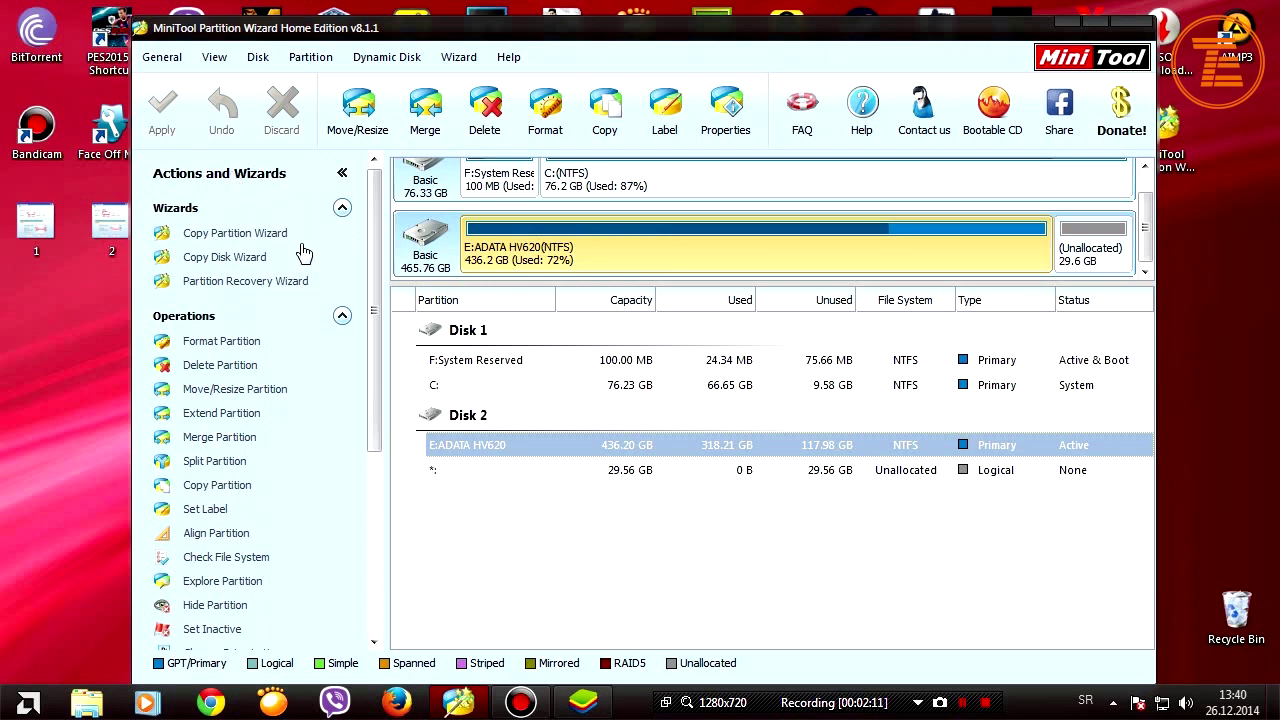
Look through the operations available for the E:ADATA HV620 partition and for Disk 2 as a whole.
right_click(510, 257)
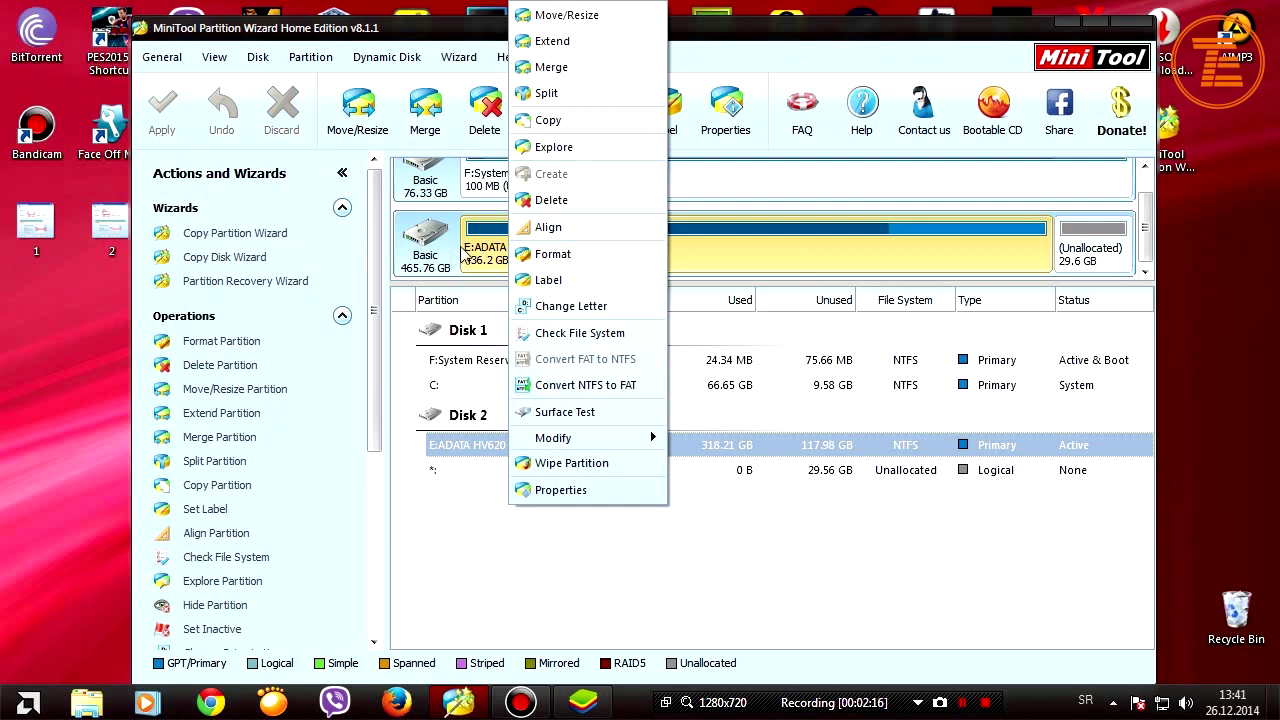
right_click(444, 258)
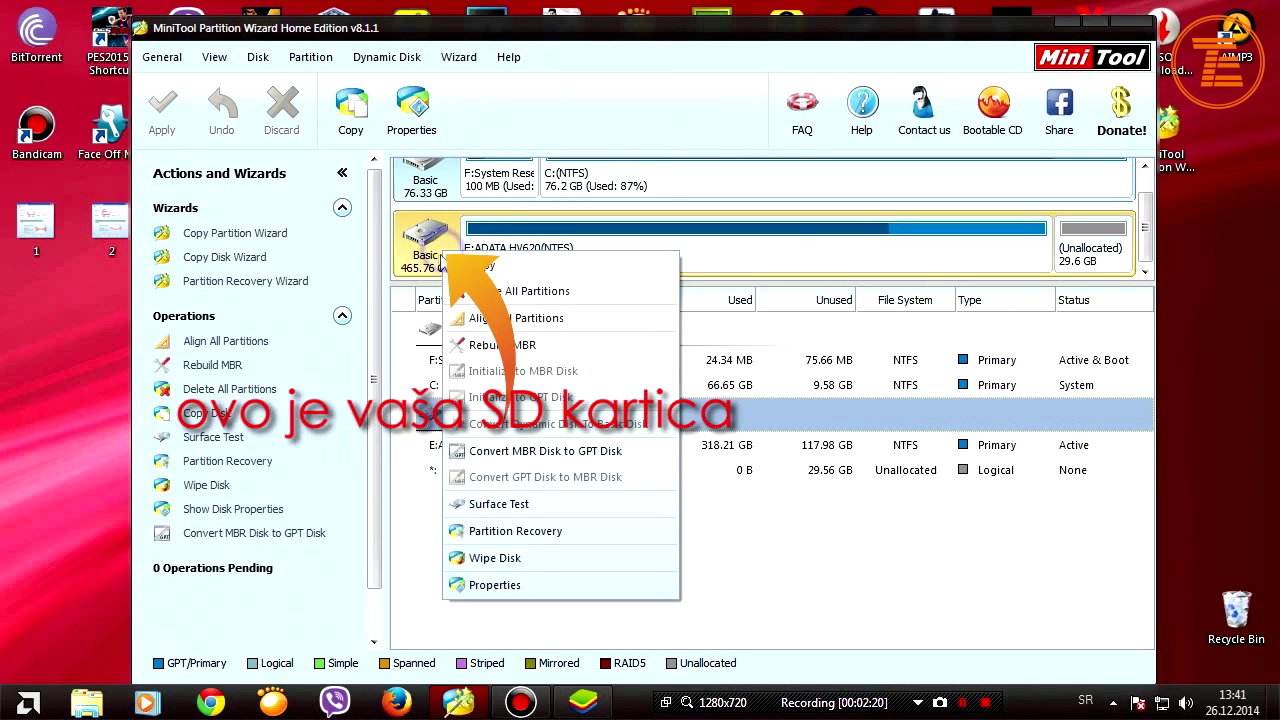
right_click(520, 245)
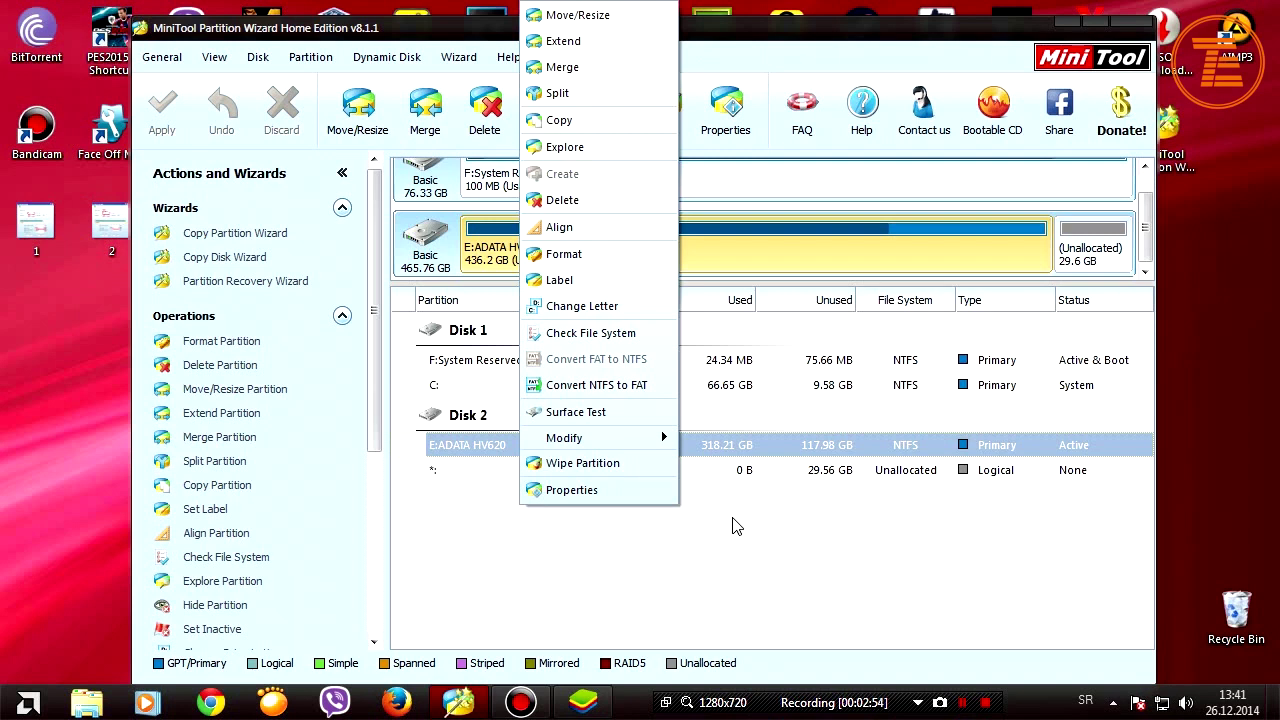
left_click(563, 598)
right_click(525, 252)
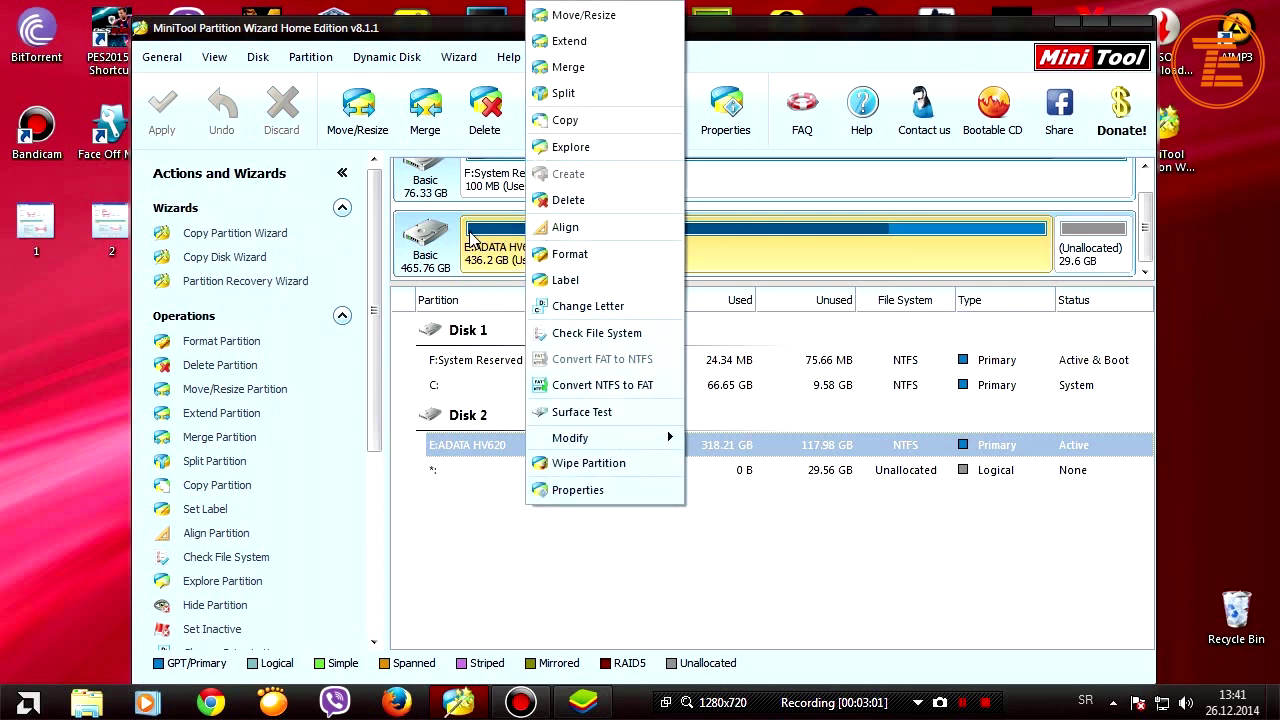
right_click(477, 256)
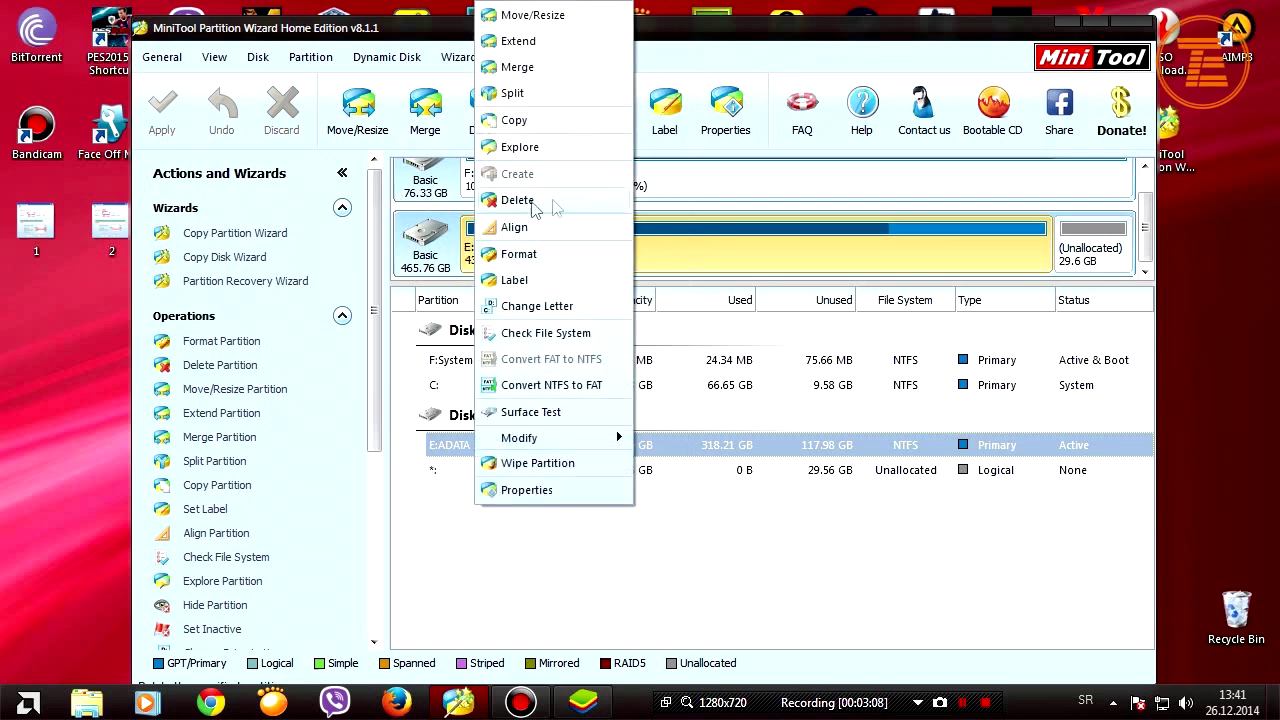
left_click(742, 548)
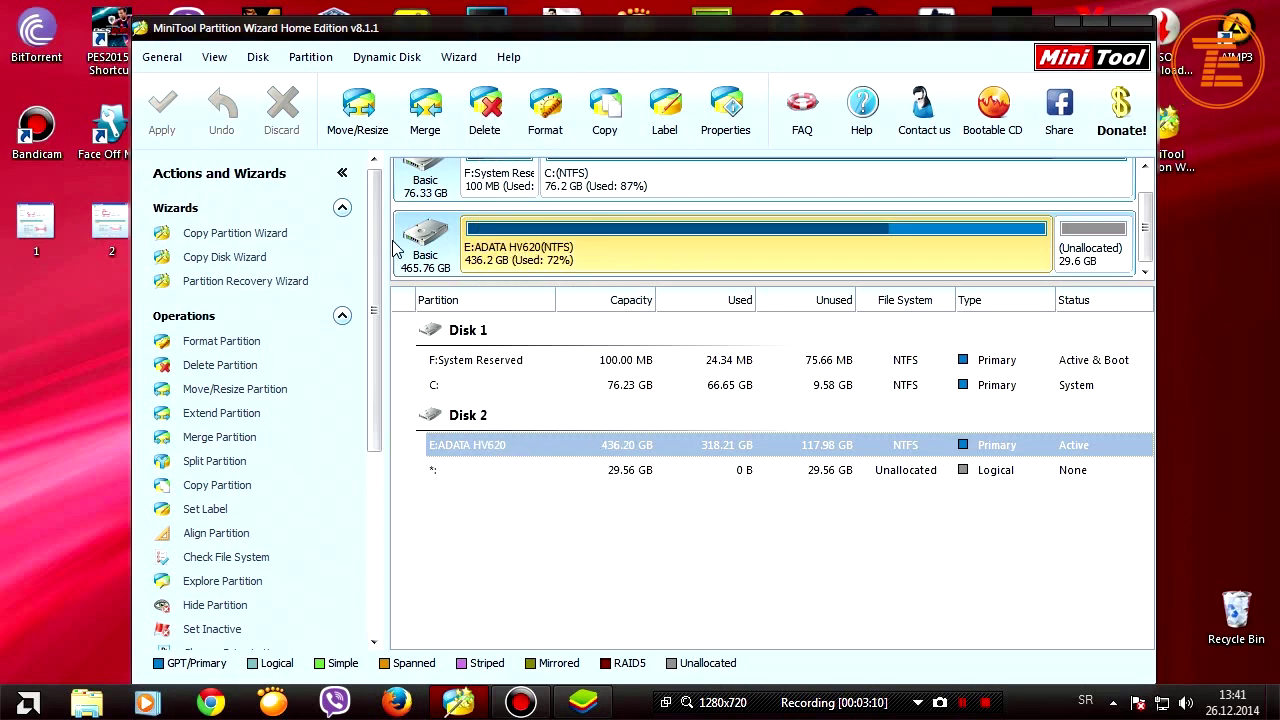
View desktop pictures 1 and 2 to examine the Create New Partition settings for the FAT32 and Ext3 partitions.
double_click(36, 234)
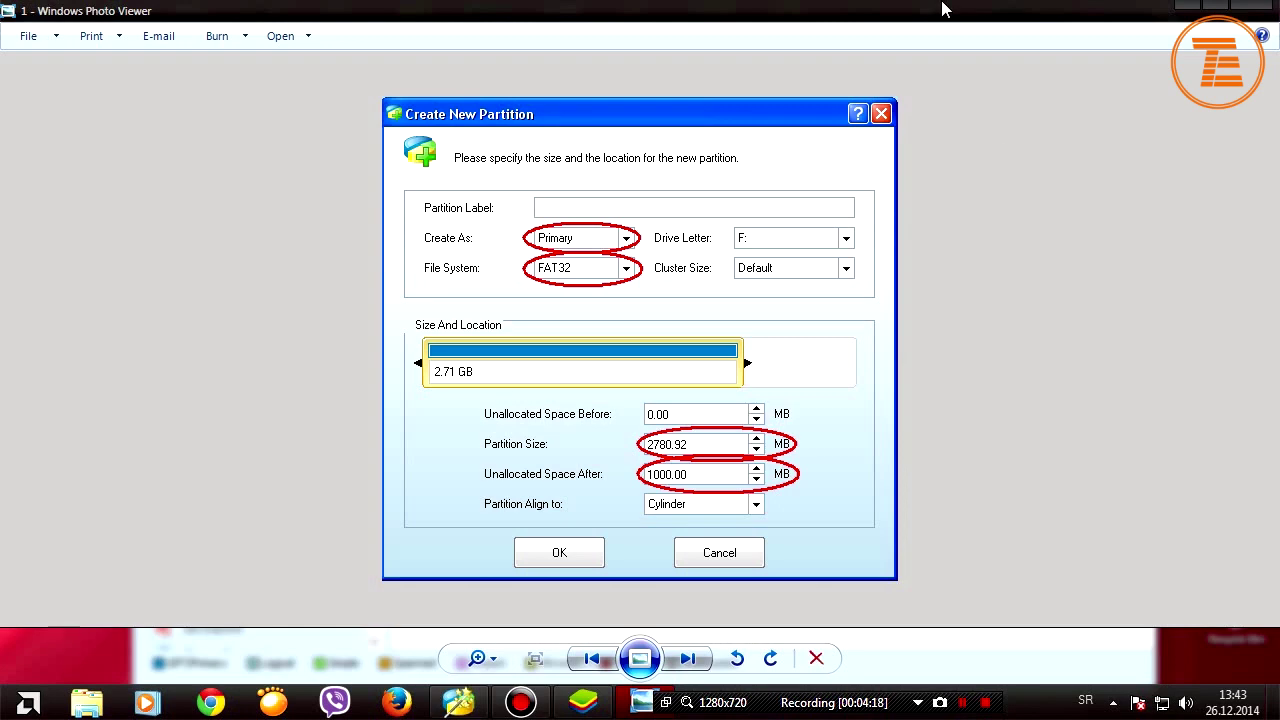
left_click(1252, 6)
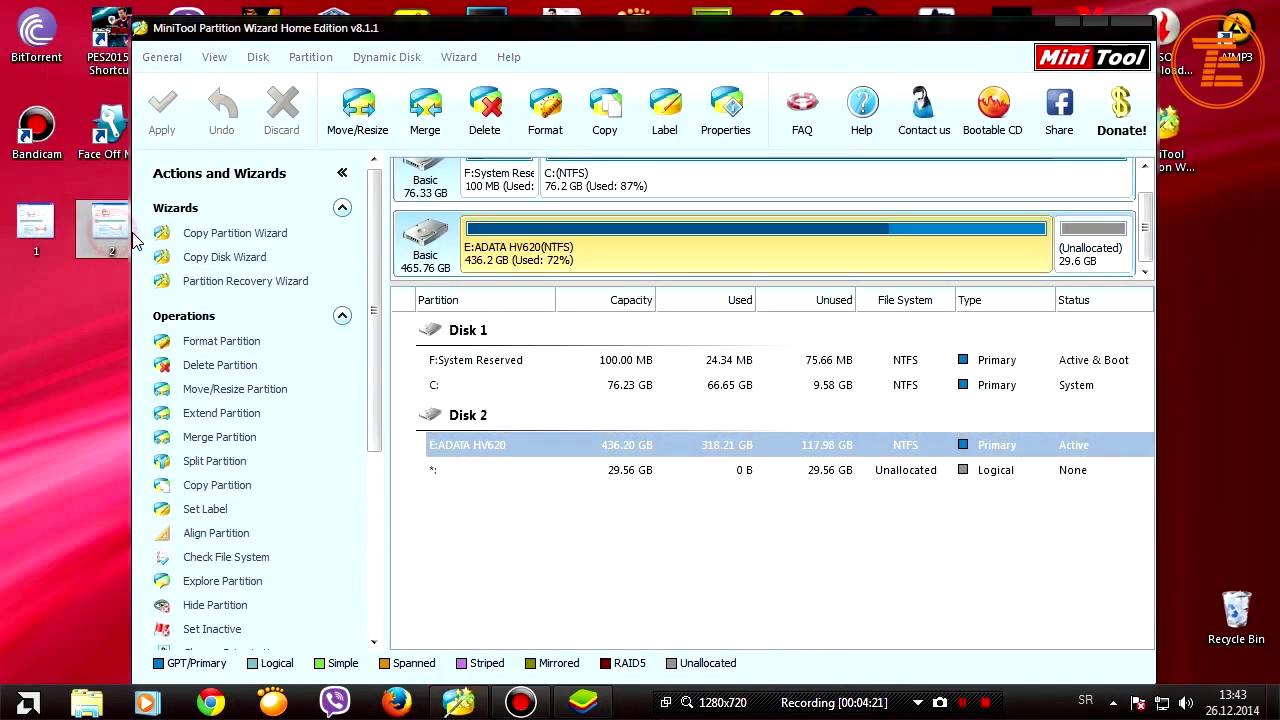
double_click(112, 236)
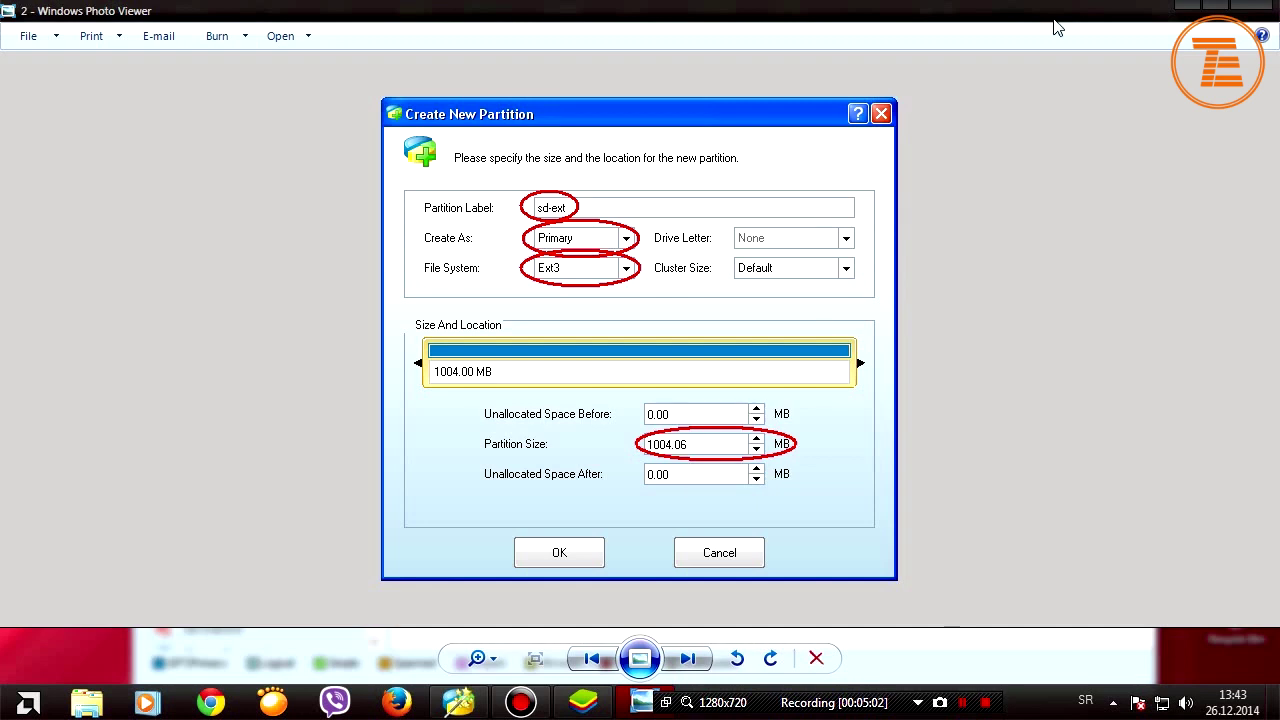
left_click(1250, 6)
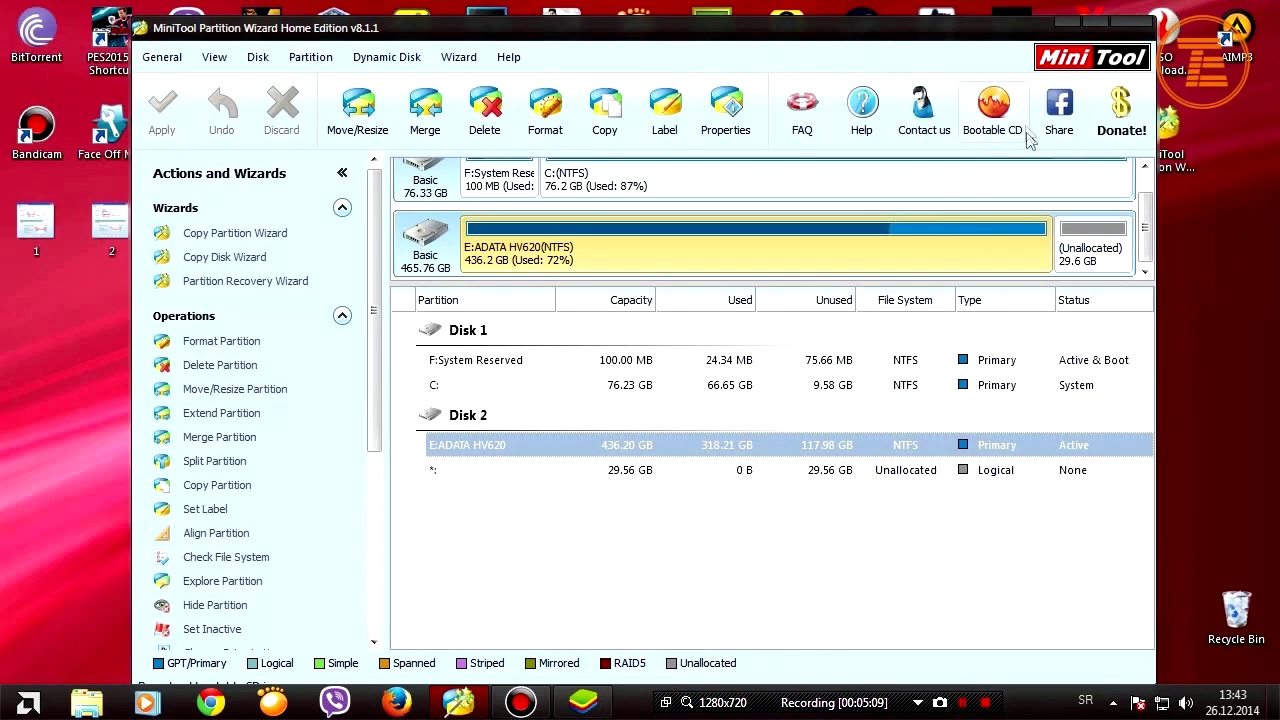
Minimize the partition tool, switch to BlueStacks in full screen and show its list of all apps.
left_click(1066, 22)
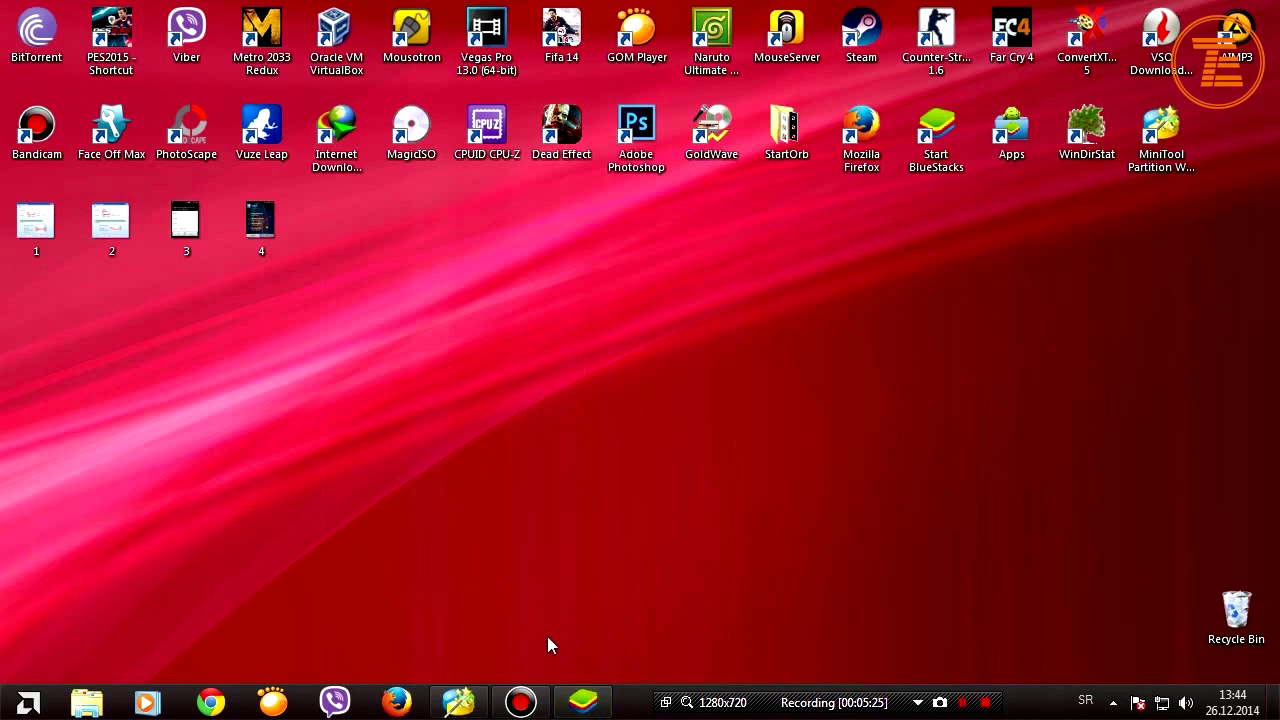
left_click(588, 706)
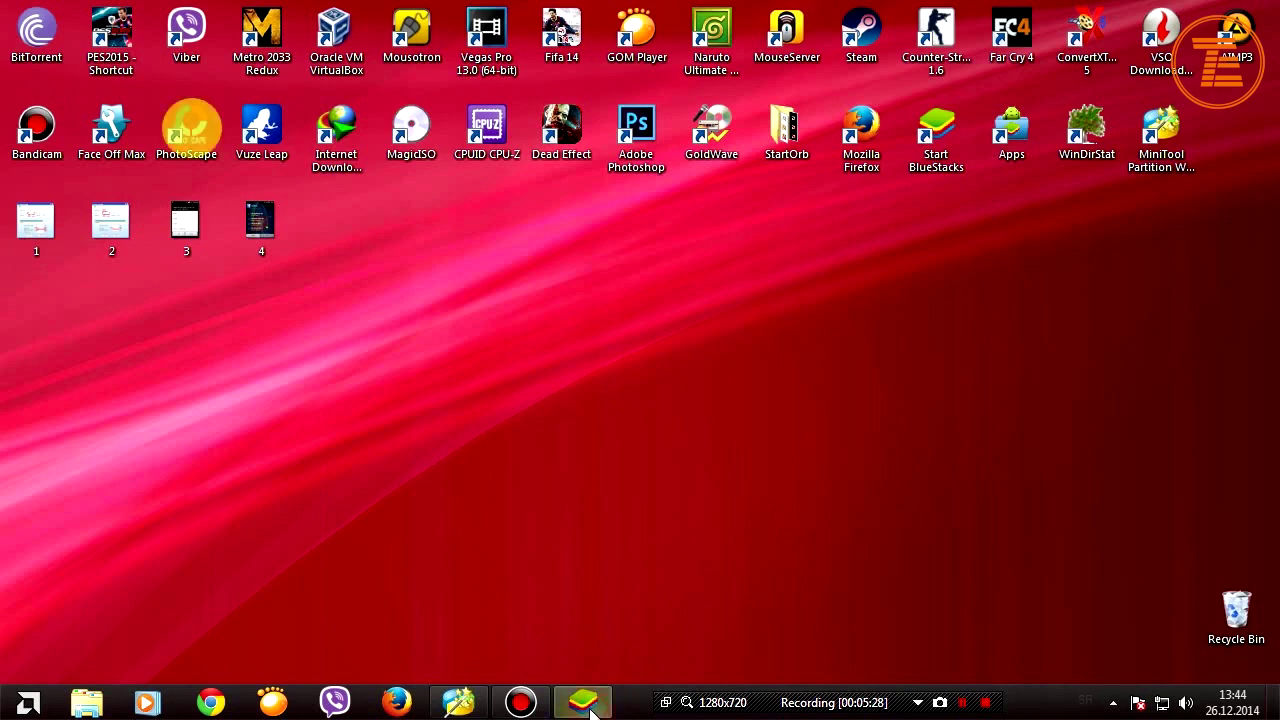
key("F11")
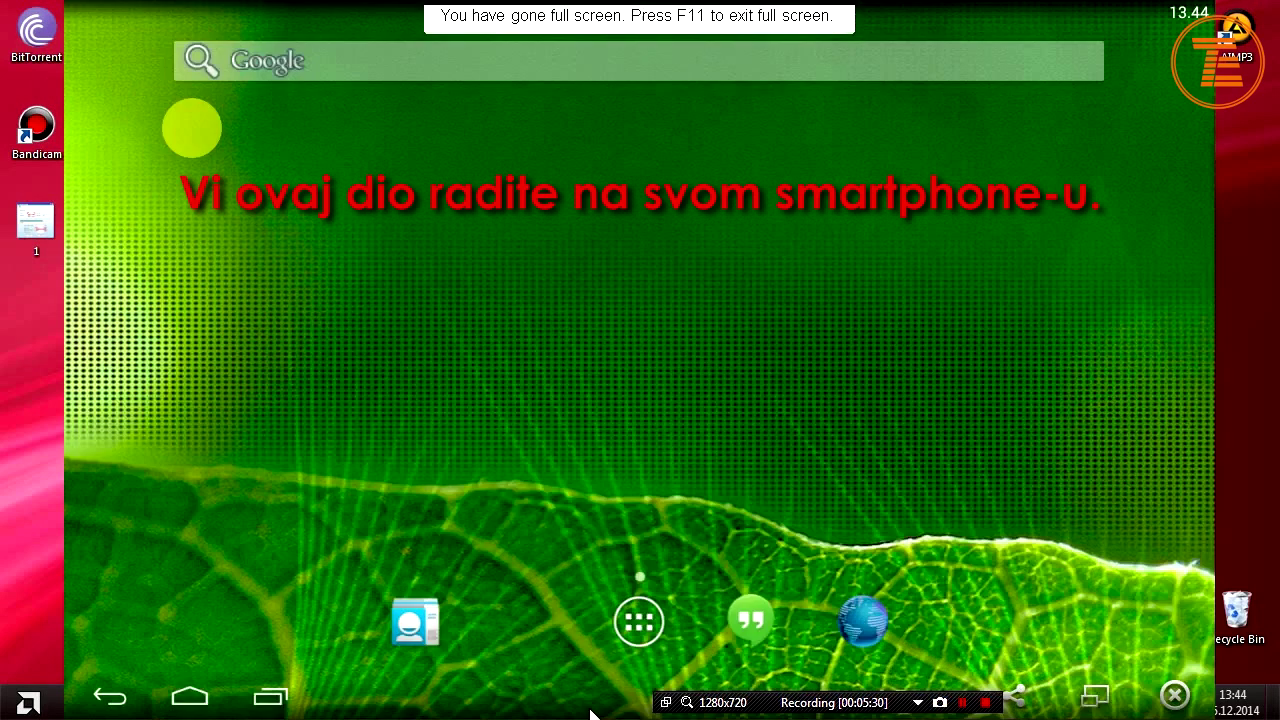
left_click(641, 612)
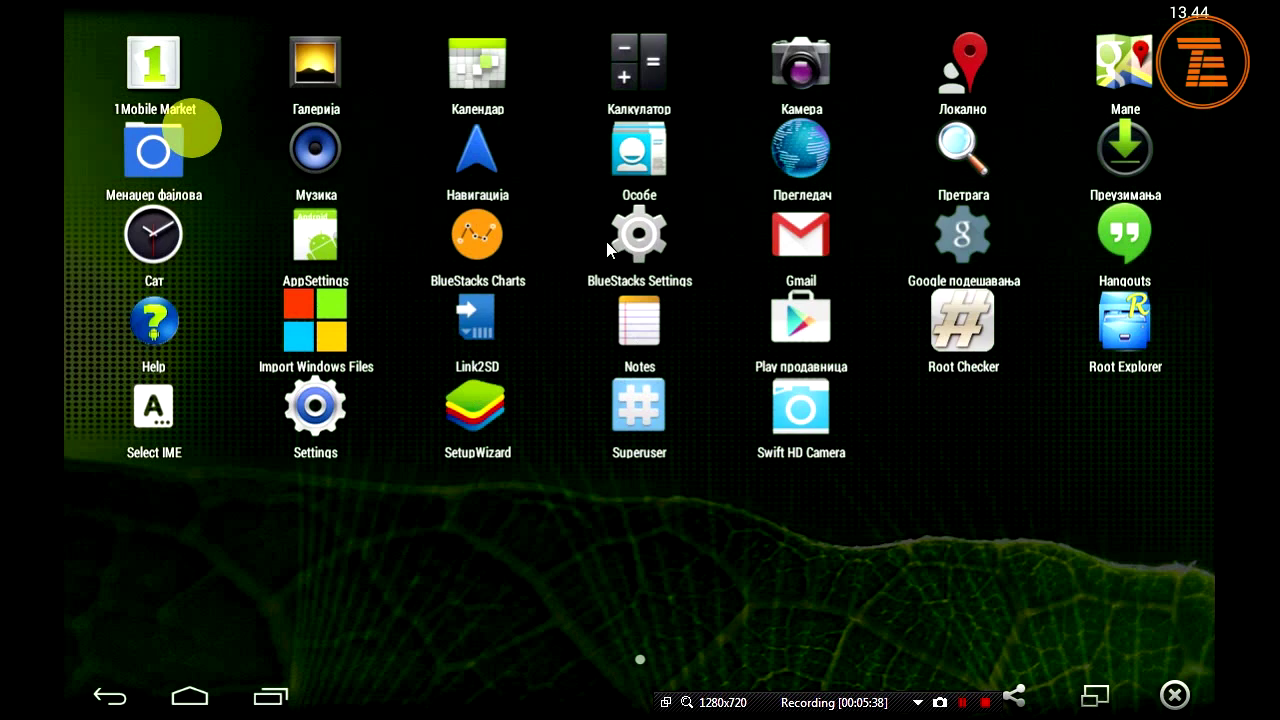
Search the Play Store for link2sd and open the Link2SD app page.
left_click(792, 330)
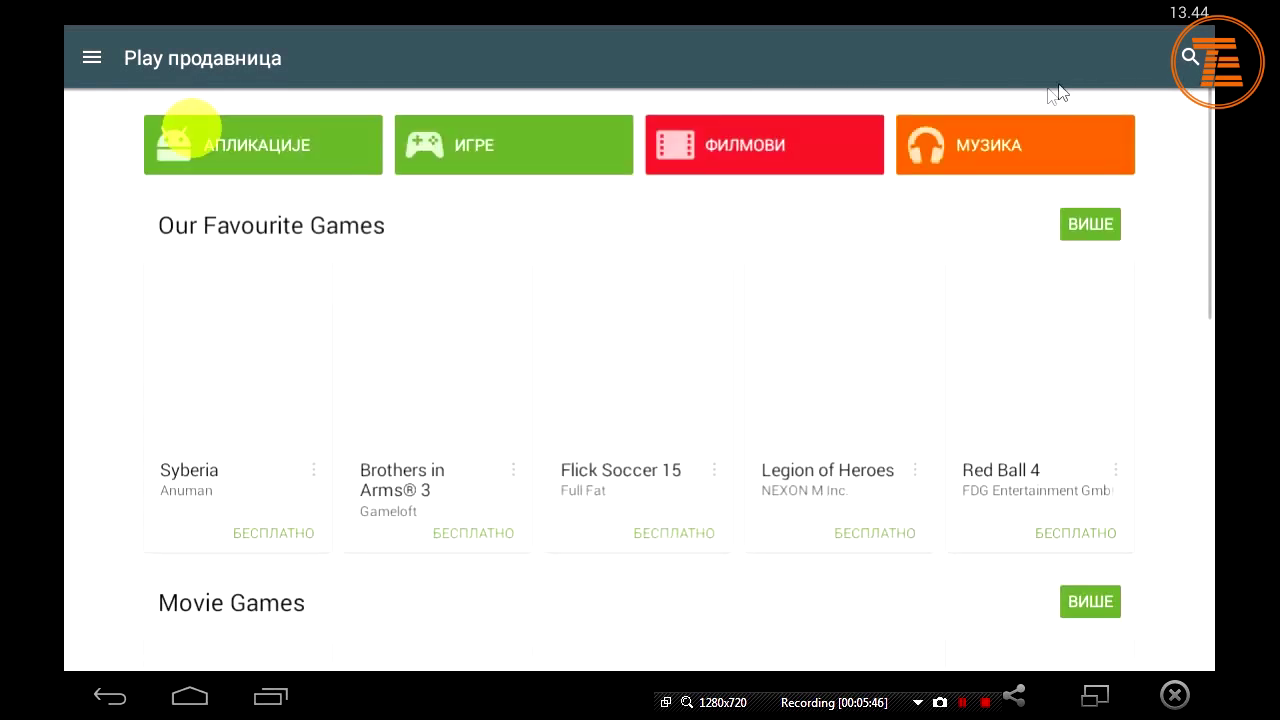
left_click(1190, 57)
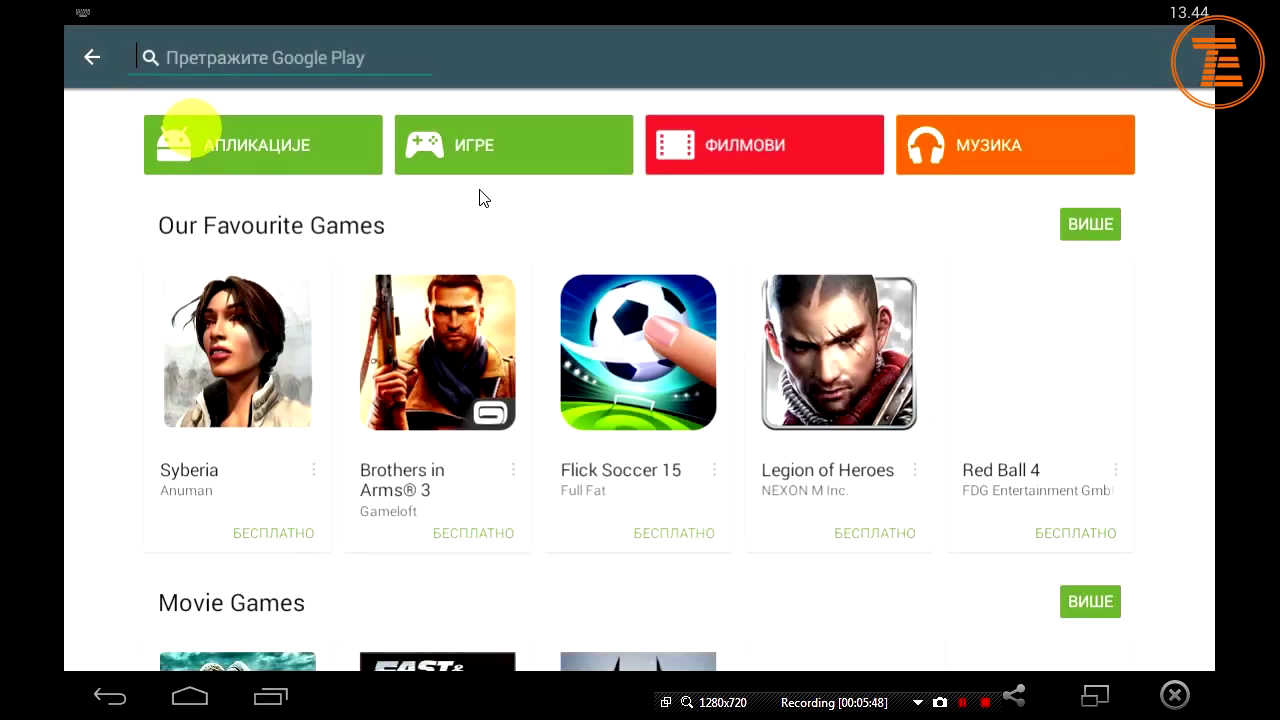
type("link")
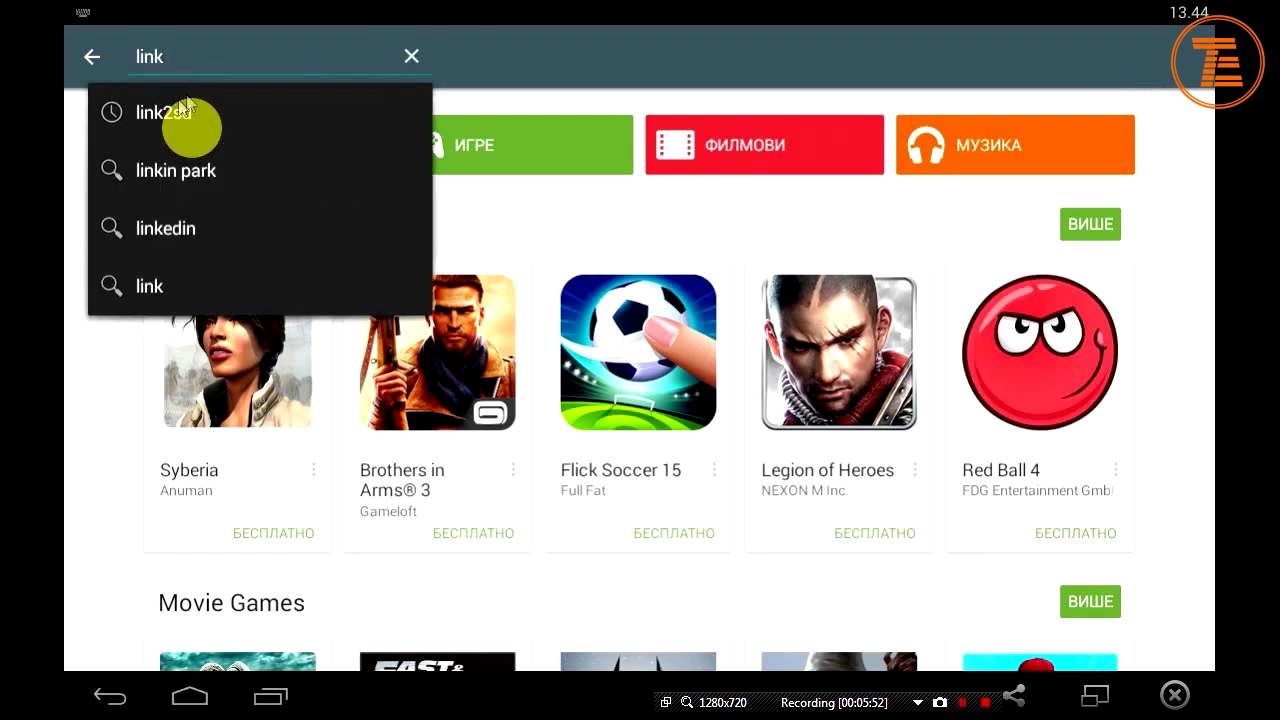
left_click(150, 114)
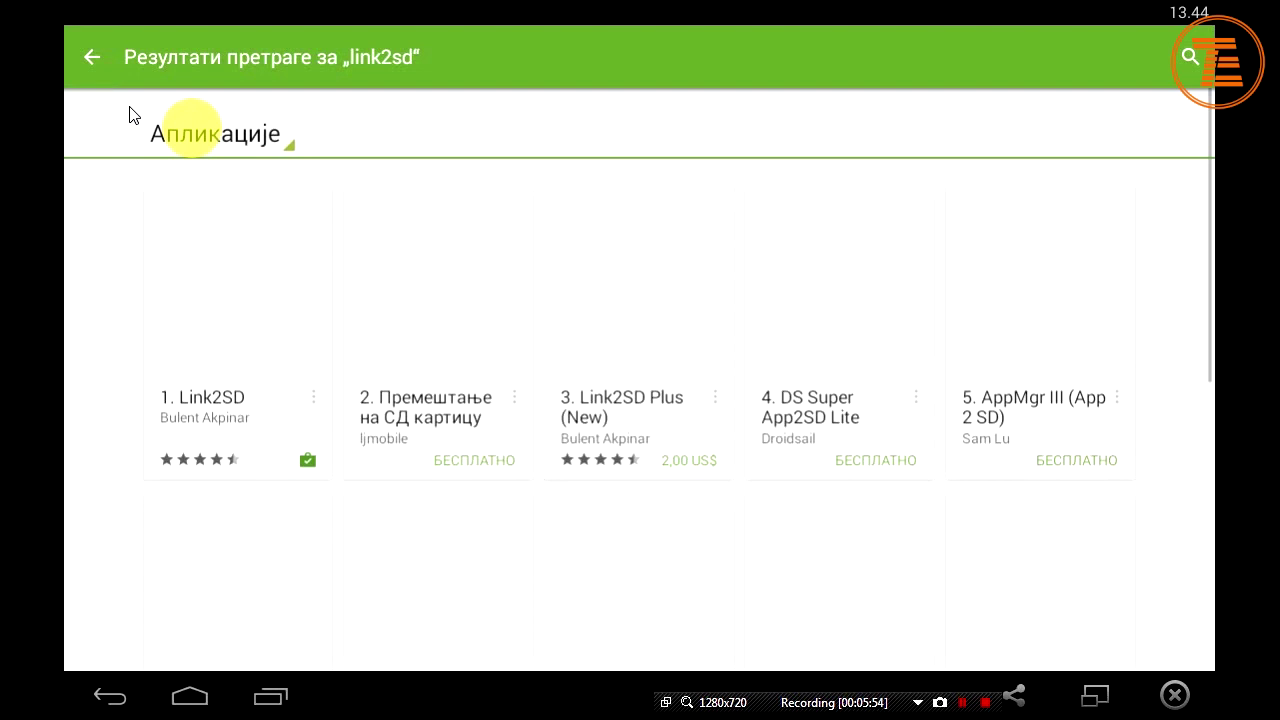
left_click(214, 400)
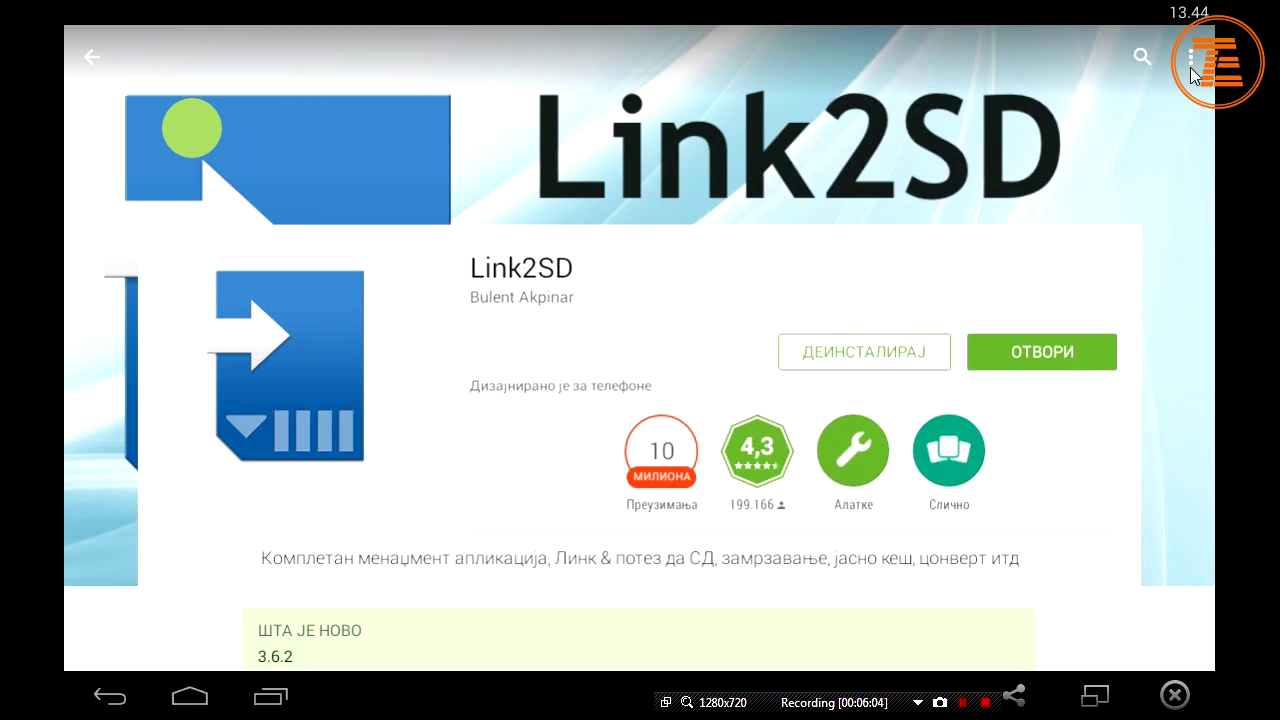
Return to the Android home screen and launch Link2SD from the list of installed apps.
left_click(192, 696)
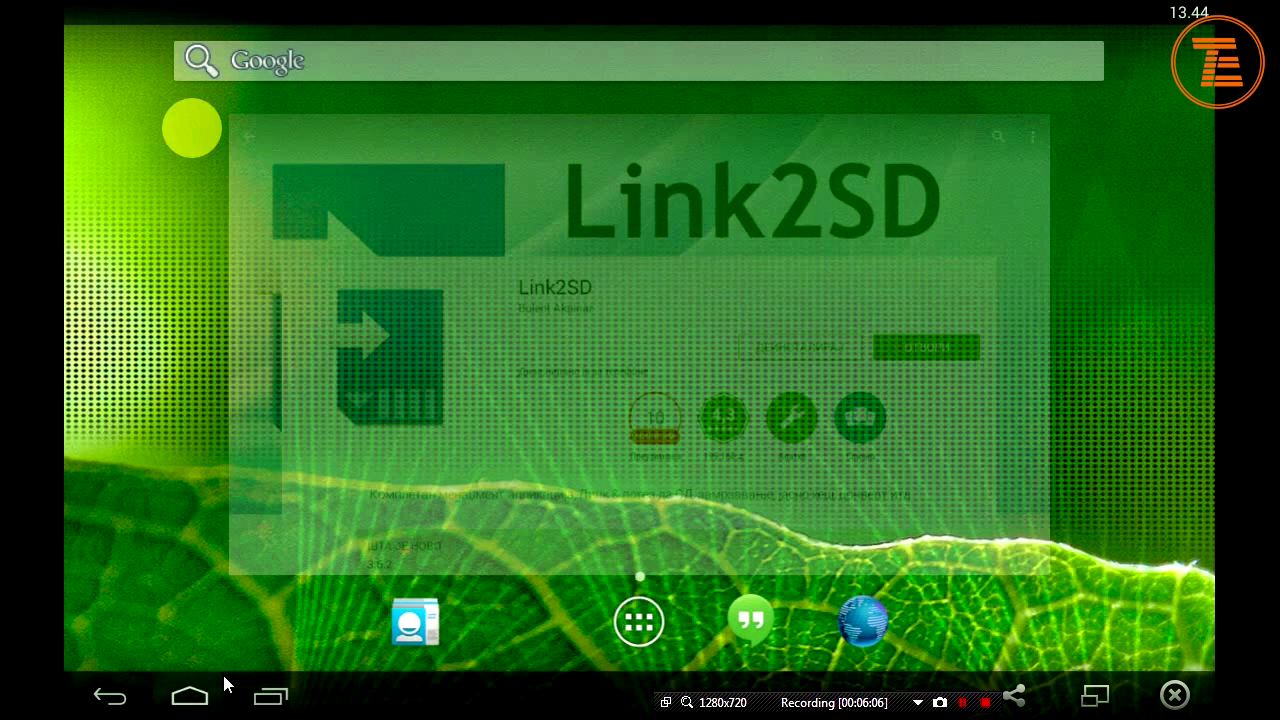
left_click(638, 621)
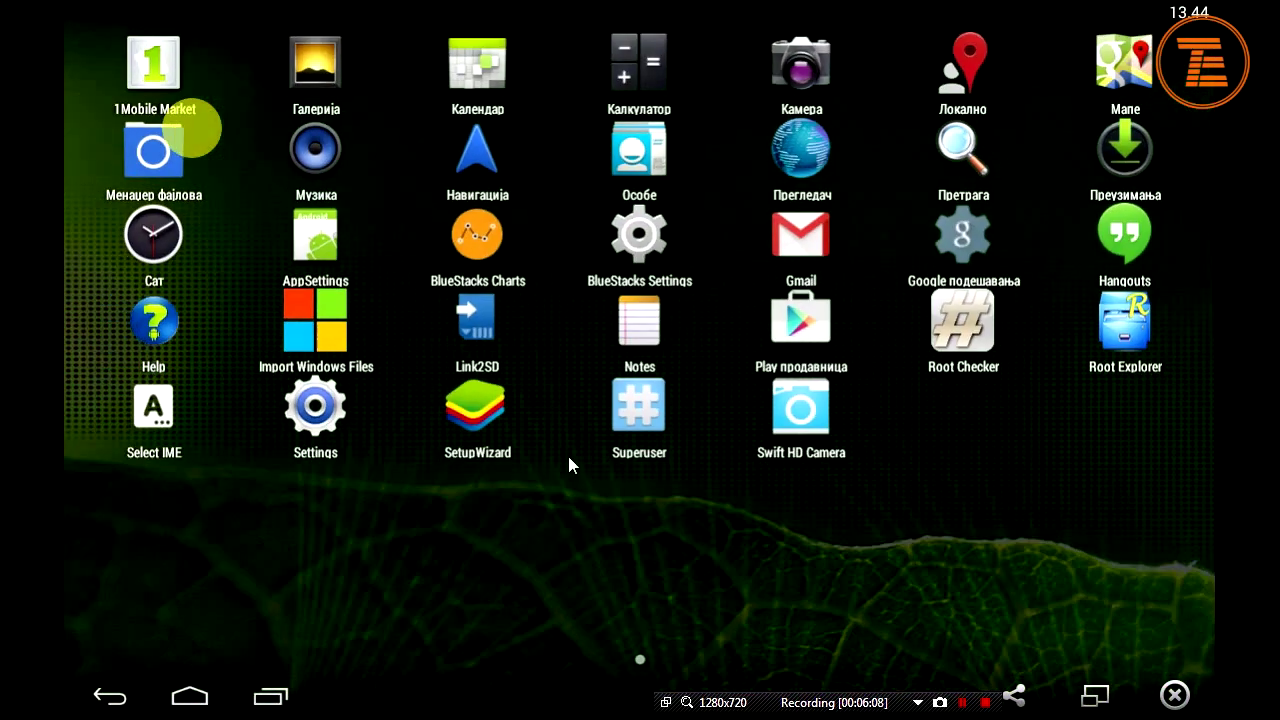
left_click(480, 317)
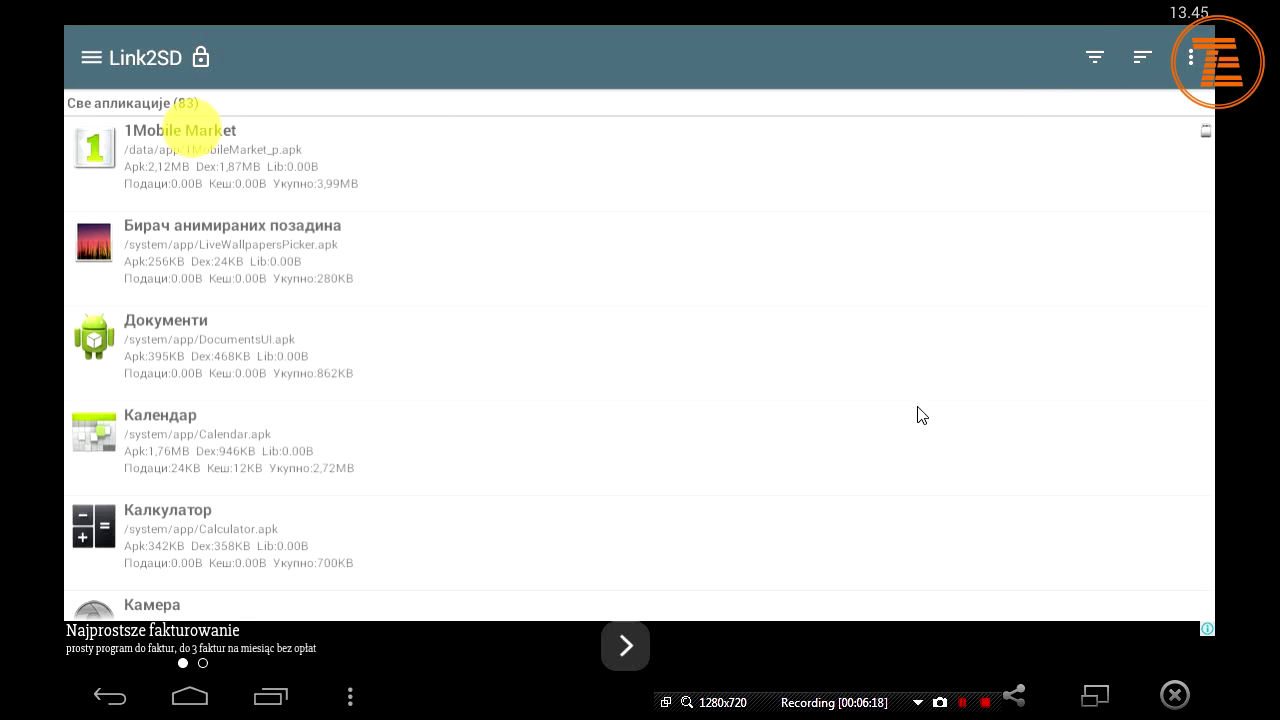
Take BlueStacks out of full screen, move its window clear of the desktop pictures and open picture 3.
key("F11")
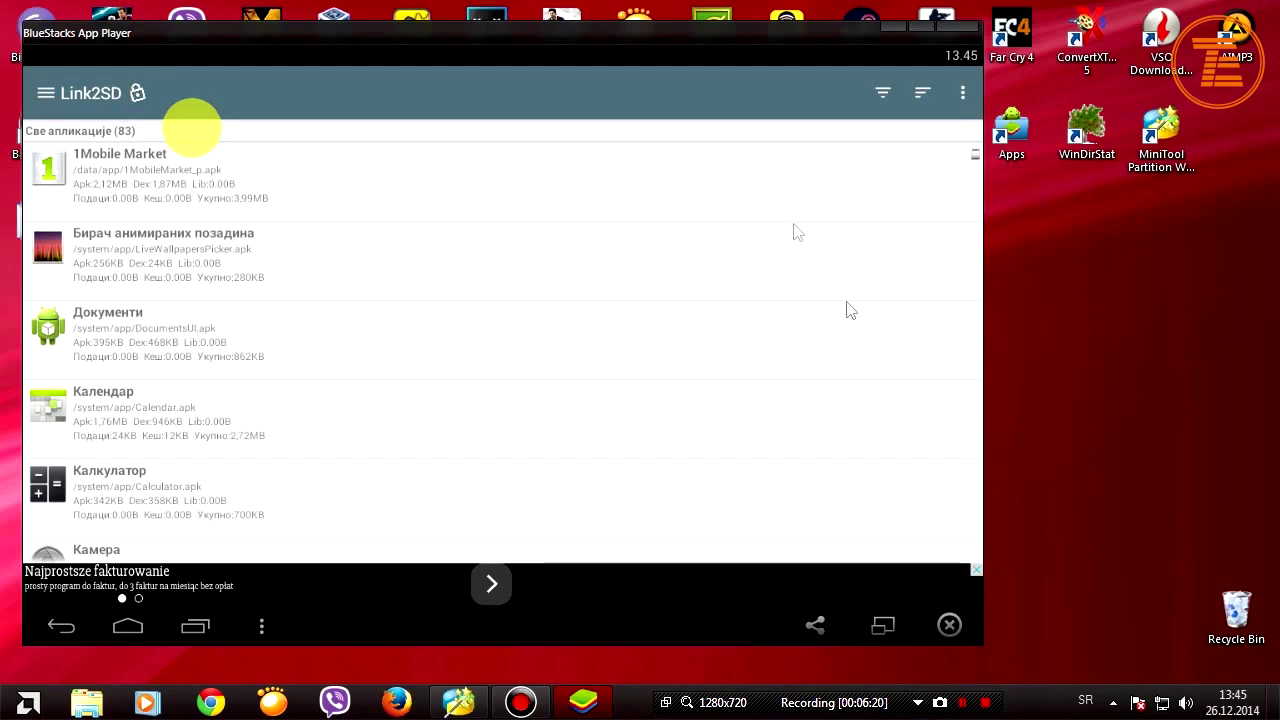
left_click_drag(538, 43, 734, 52)
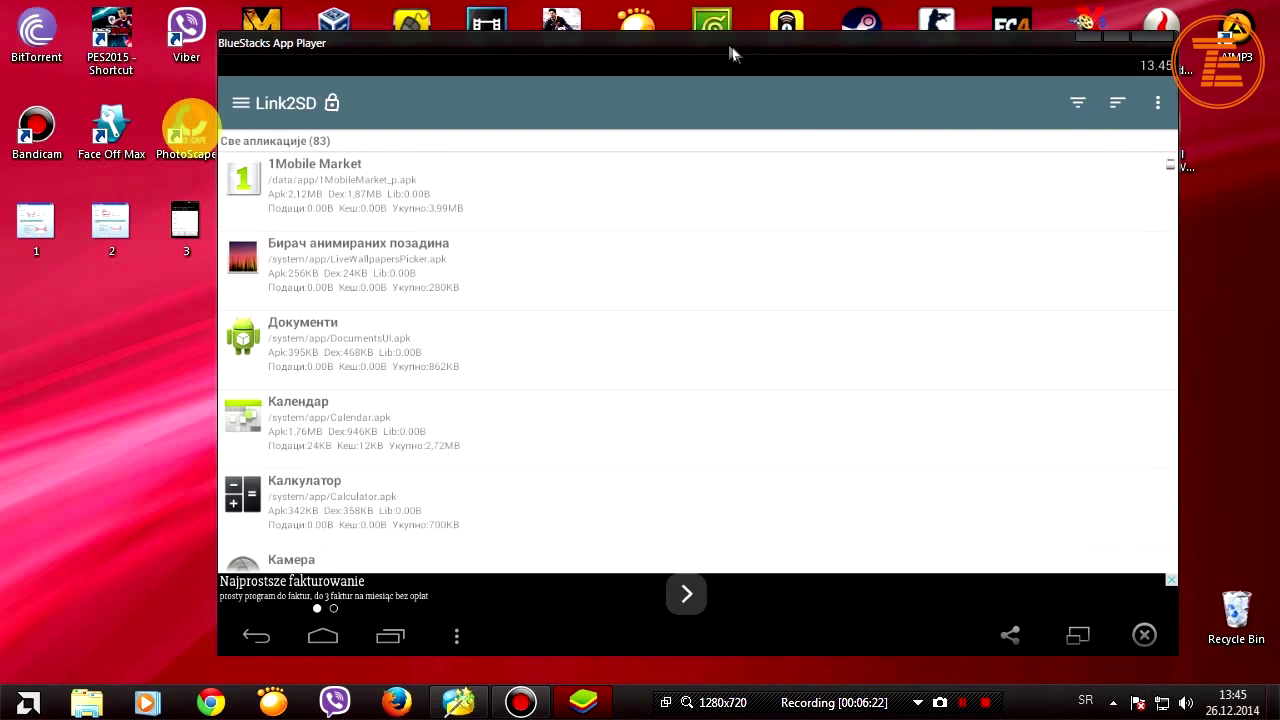
double_click(185, 230)
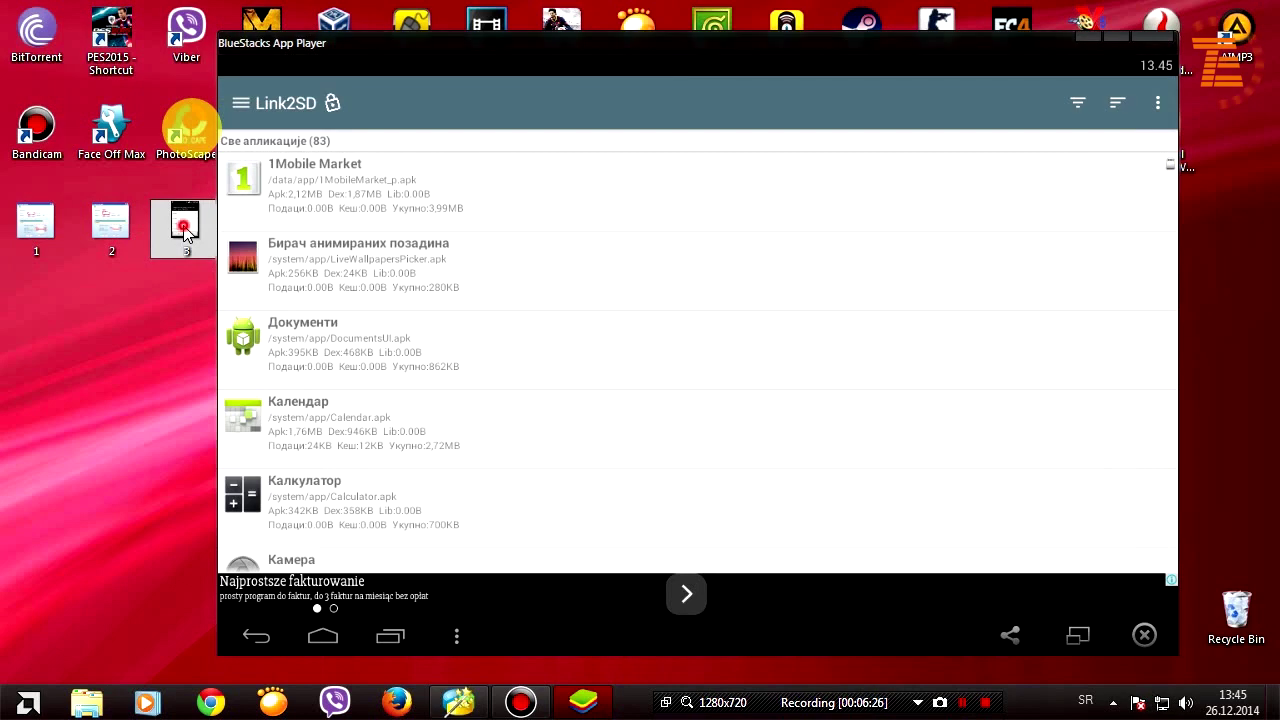